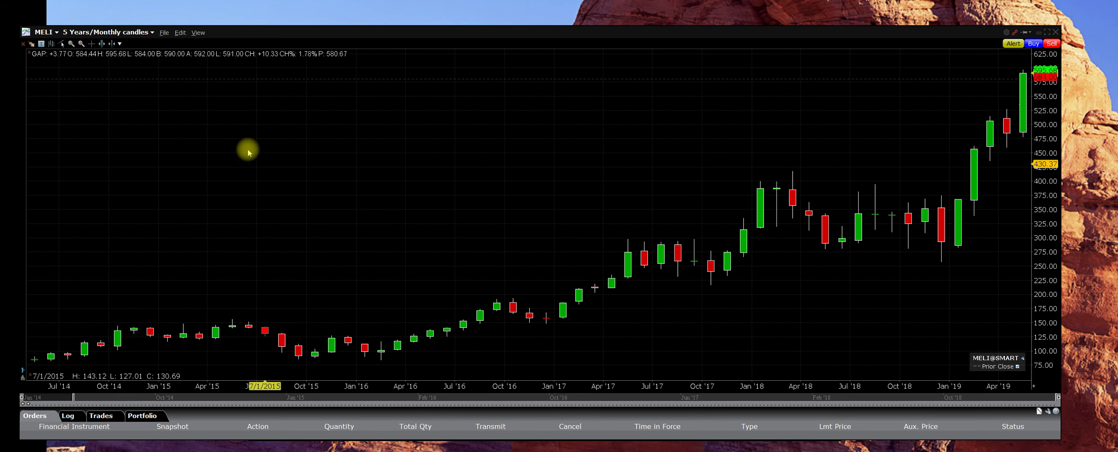
Step: Pick the Horizontal Line annotation from the Edit menu's Annotations for the MELI chart
{"action": "left_click", "coordinate": [180, 32]}
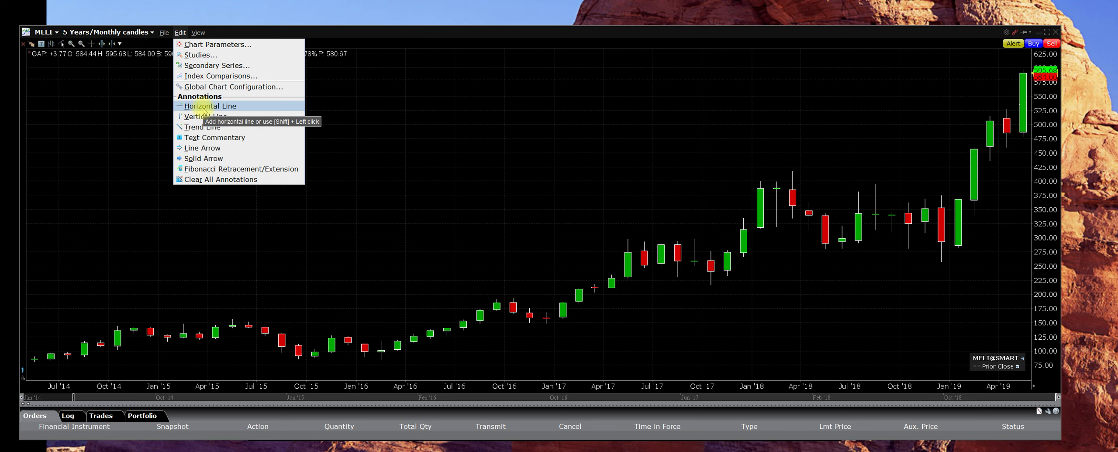
{"action": "left_click", "coordinate": [210, 167]}
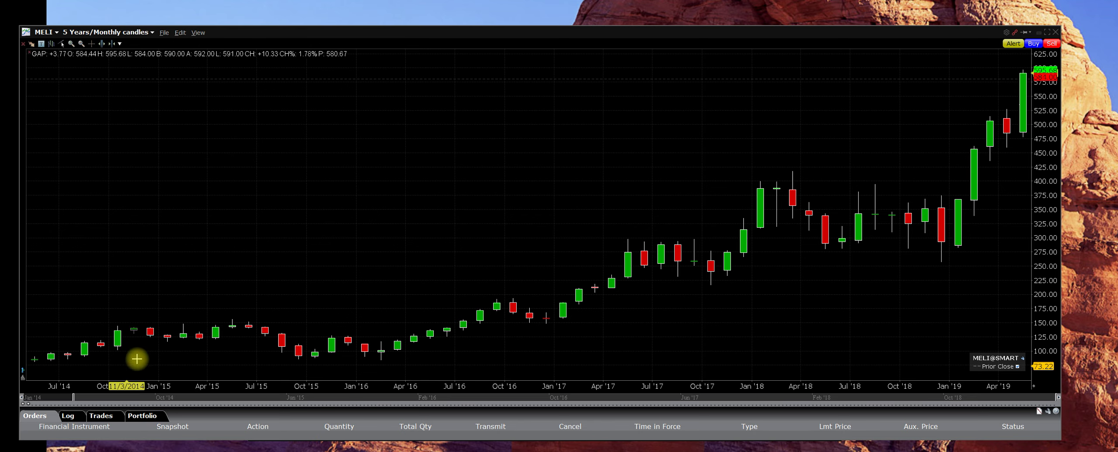